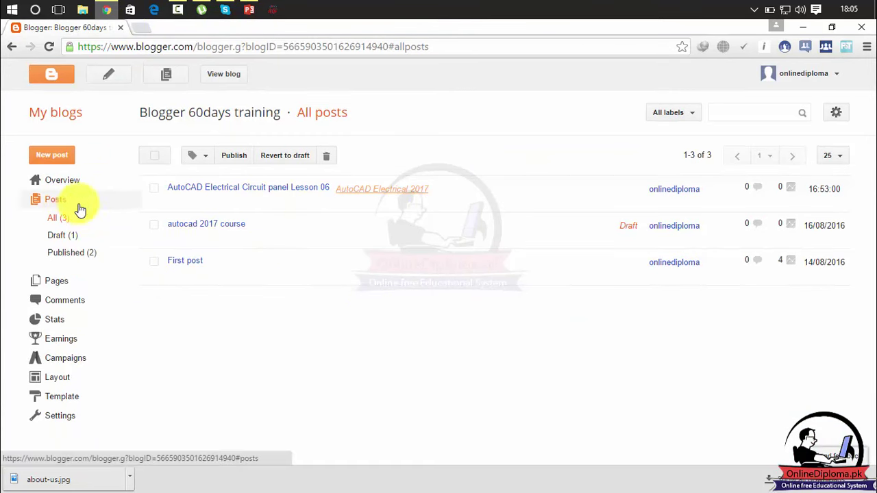
- Publish the draft post "autocad 2017 course" and return to the list of all posts
click(66, 236)
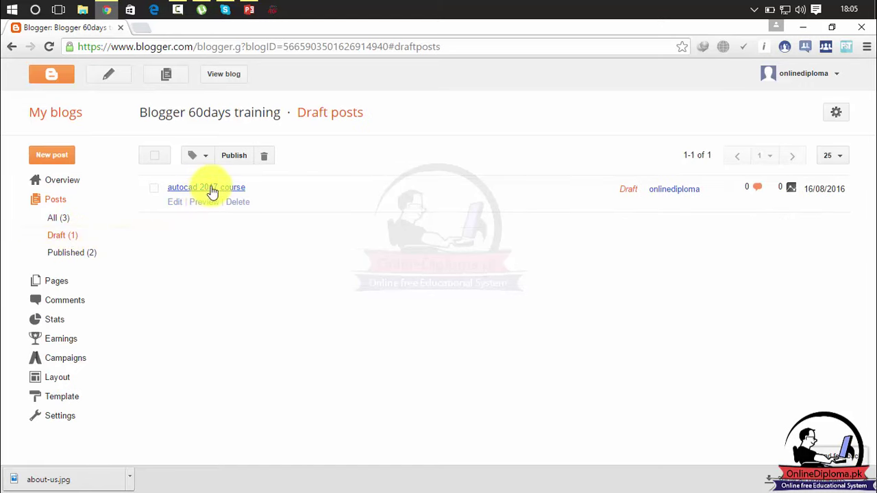
click(156, 188)
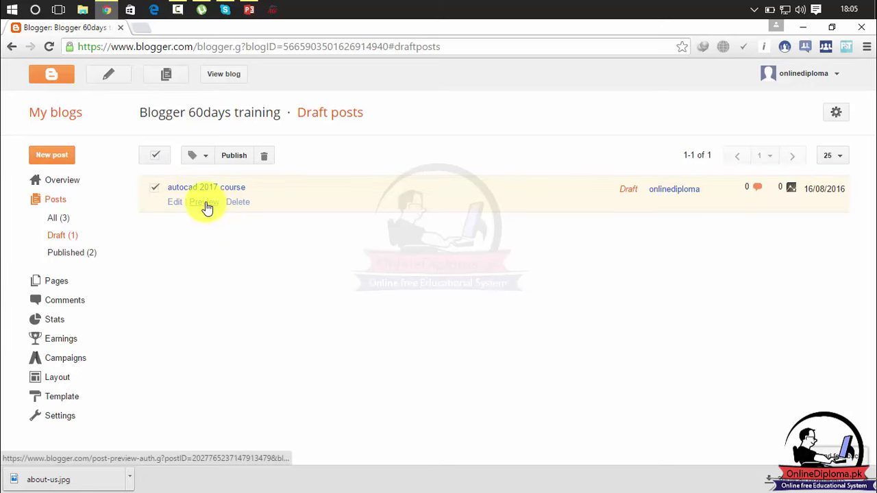
click(234, 155)
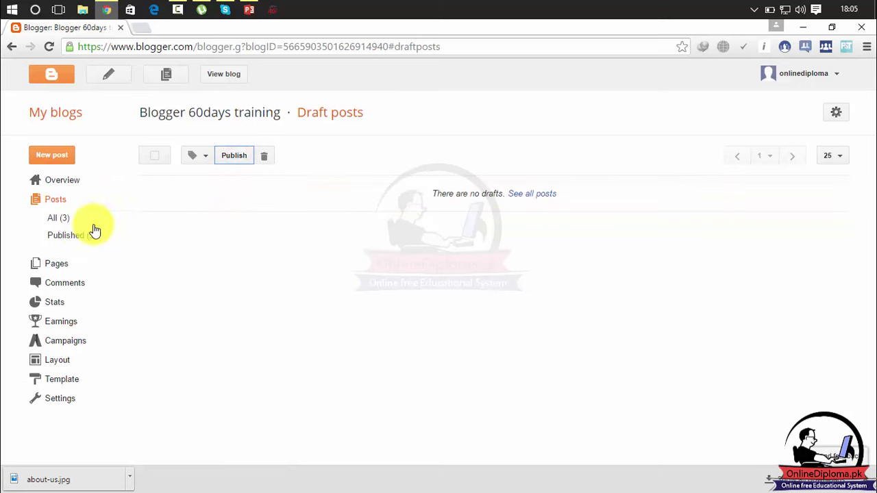
click(72, 240)
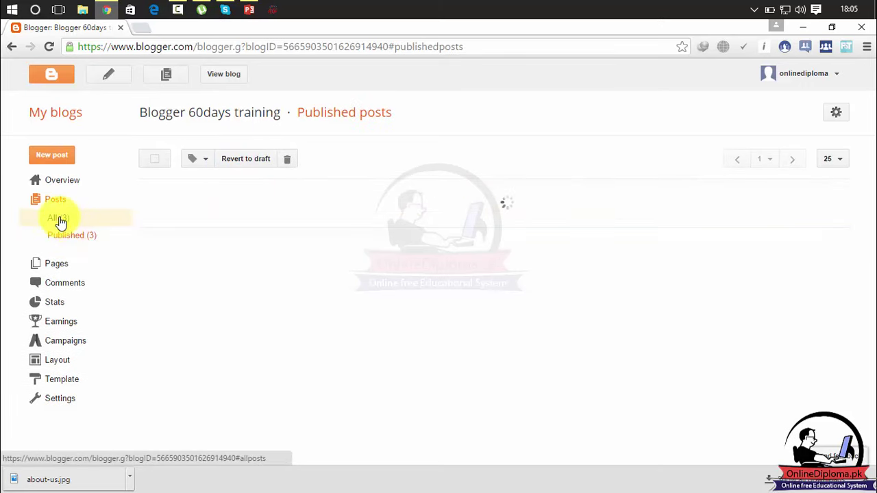
click(59, 219)
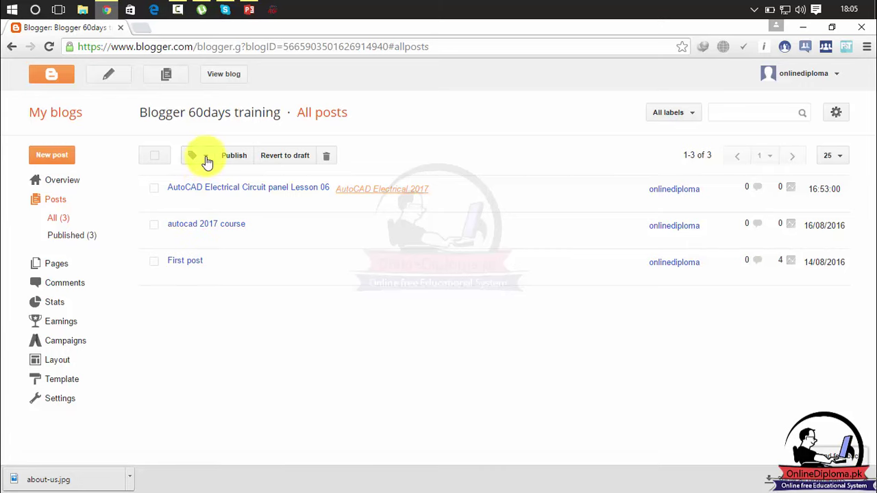
click(207, 160)
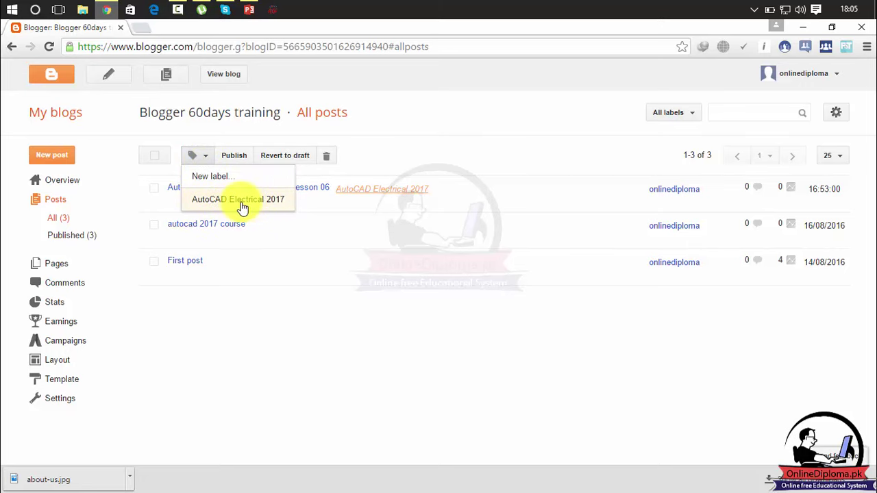
click(204, 177)
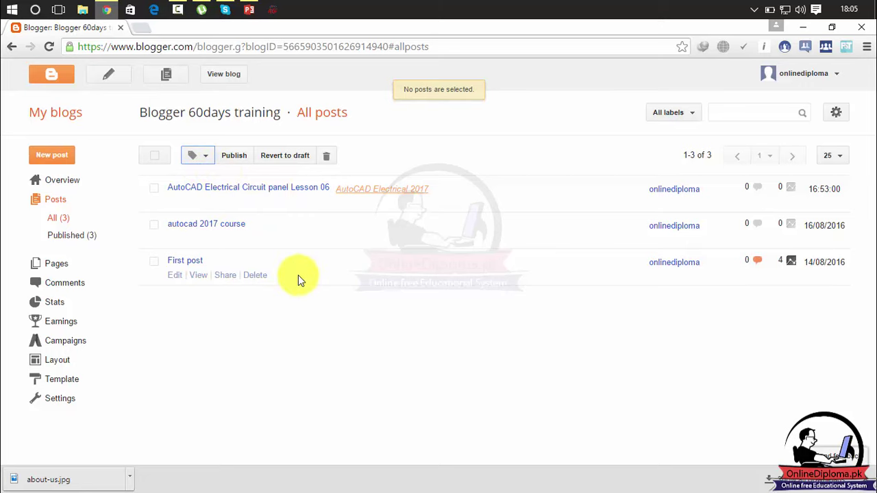
click(203, 159)
click(207, 177)
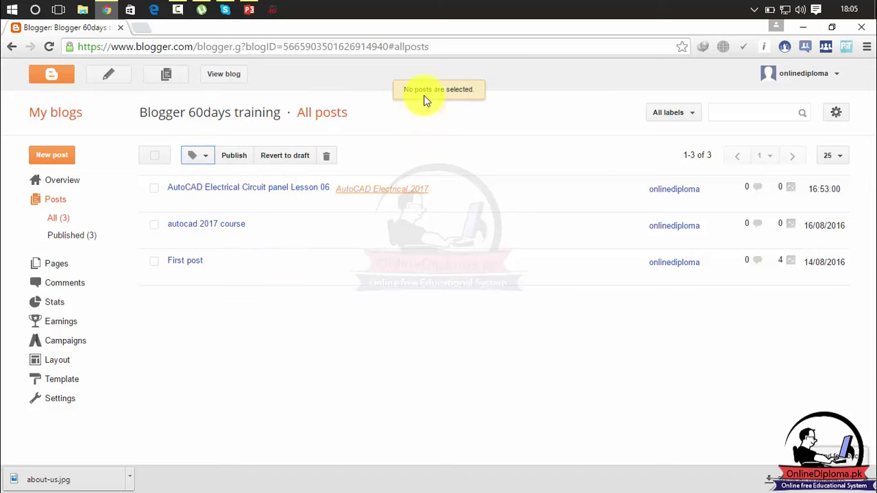
click(155, 225)
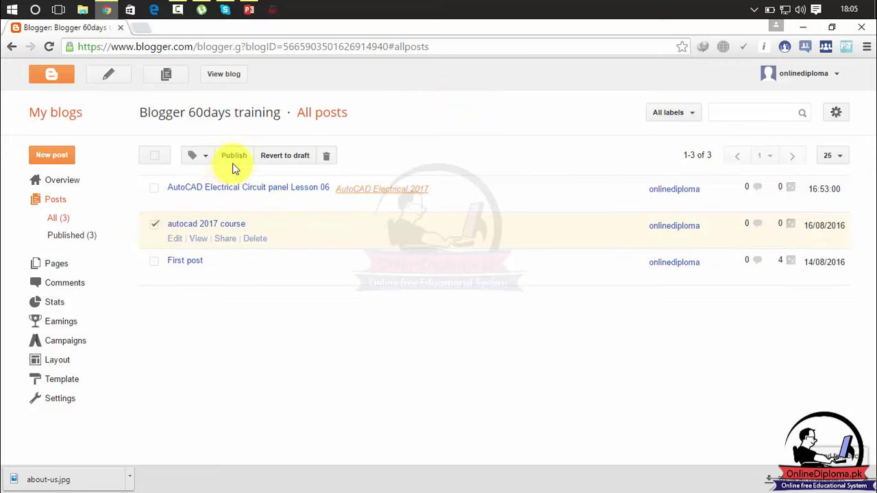
click(209, 163)
click(213, 176)
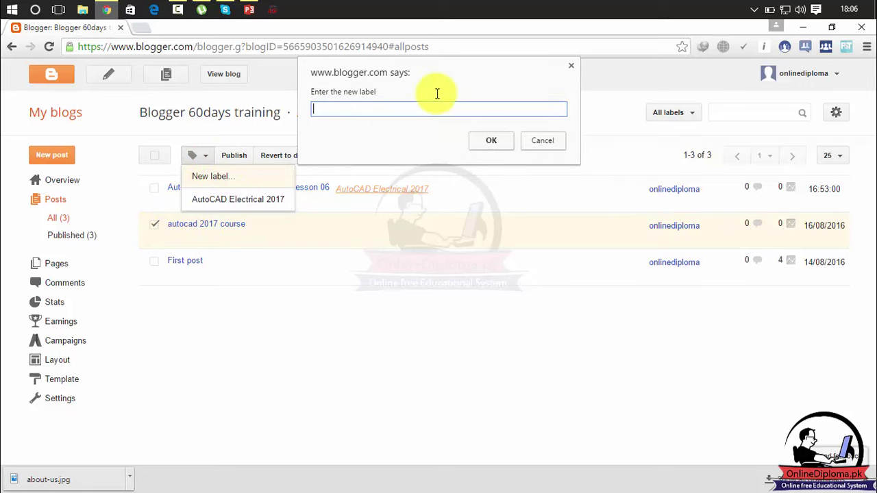
click(571, 67)
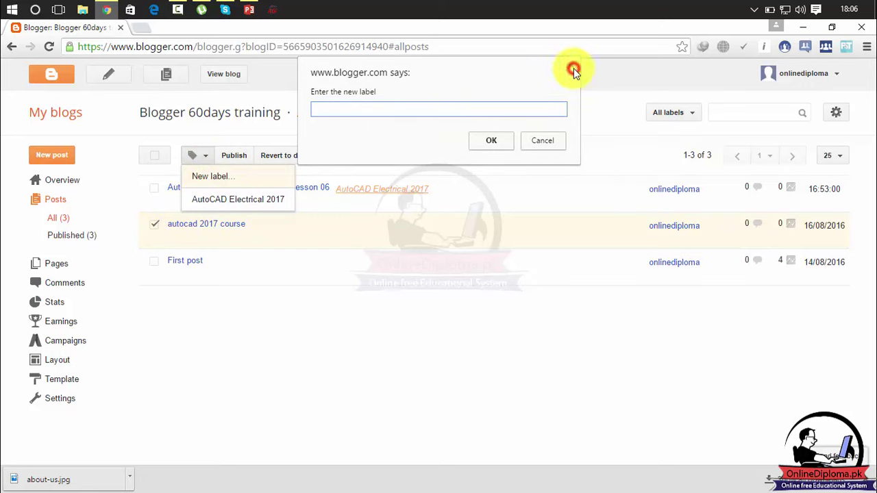
click(154, 223)
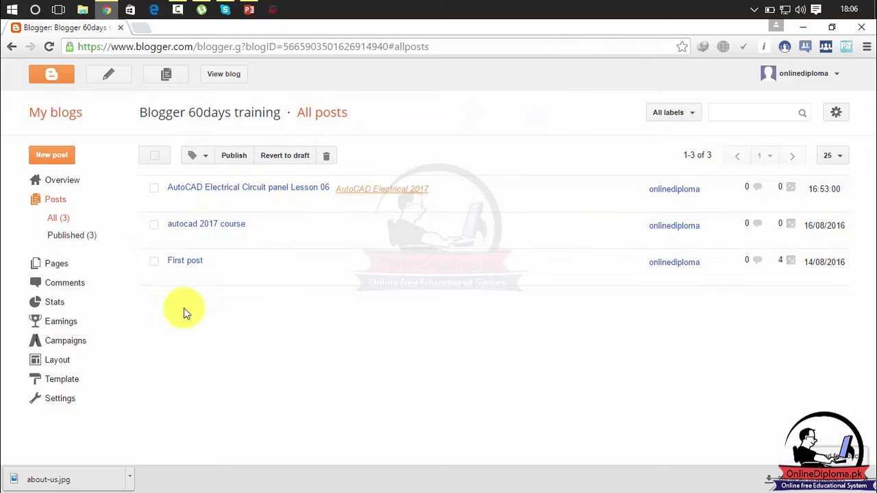
- Create a new post, open its label settings and title it "Post for all label"
click(60, 160)
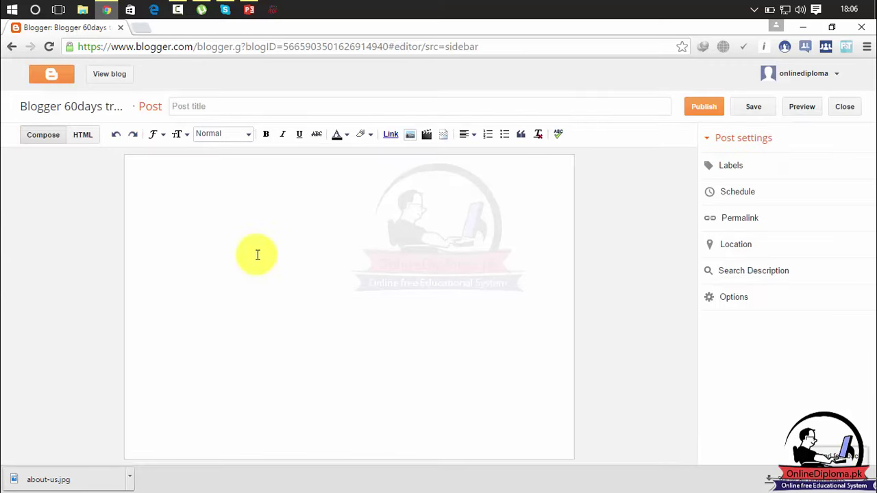
click(374, 106)
click(727, 169)
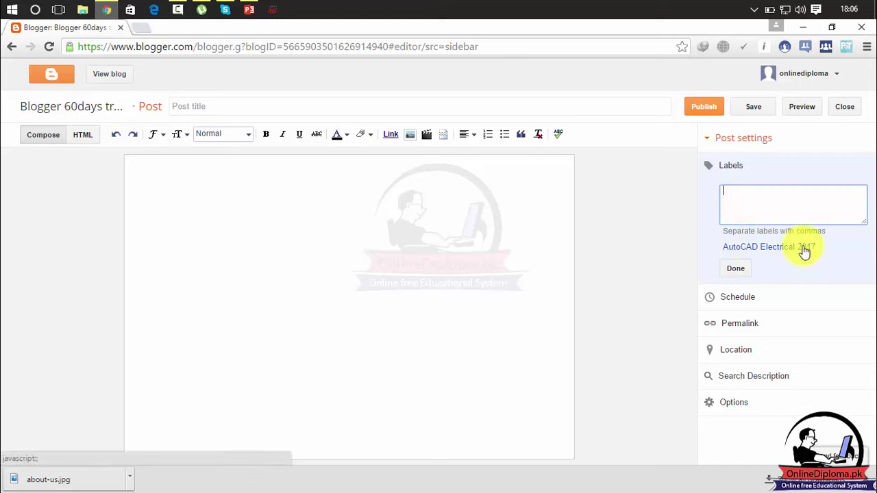
triple_click(439, 118)
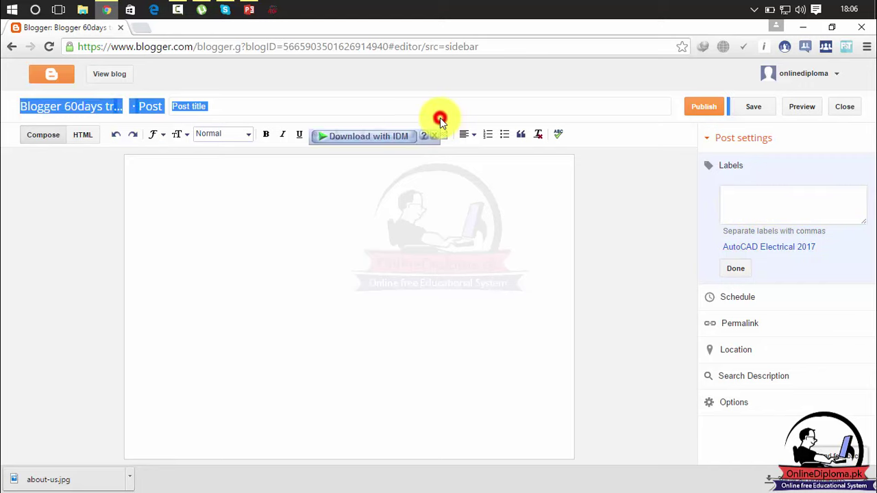
click(436, 104)
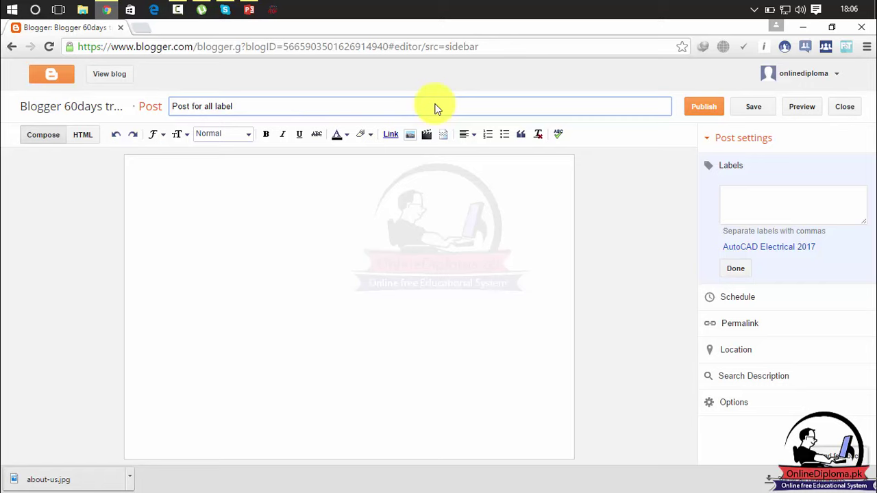
- Replace the new post's title with "AutoCAD Mechanical 2017"
drag(436, 108, 130, 134)
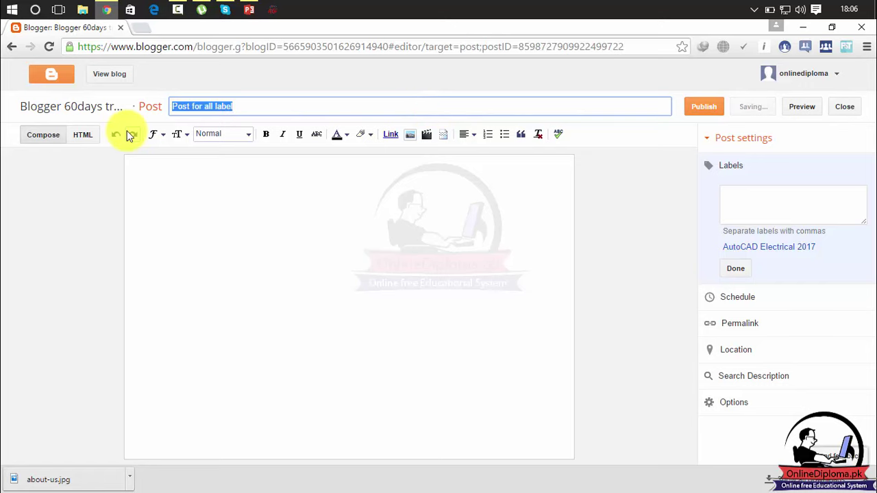
text(Auto)
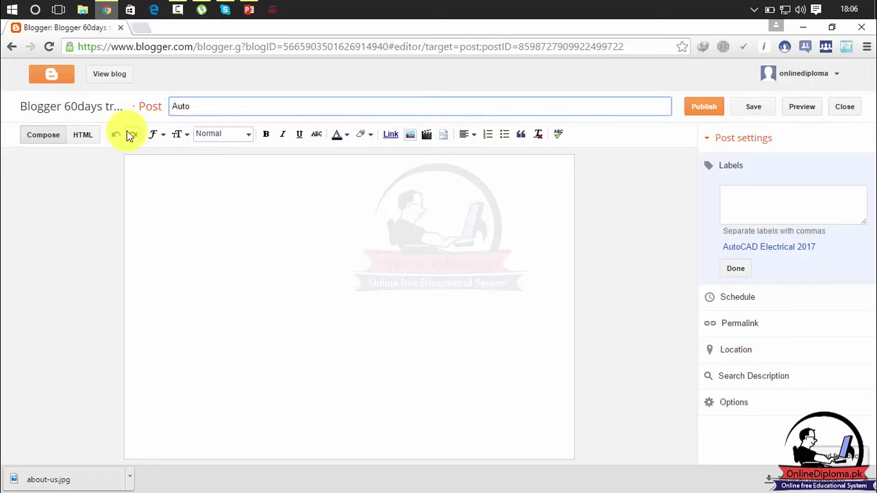
text(CAD m)
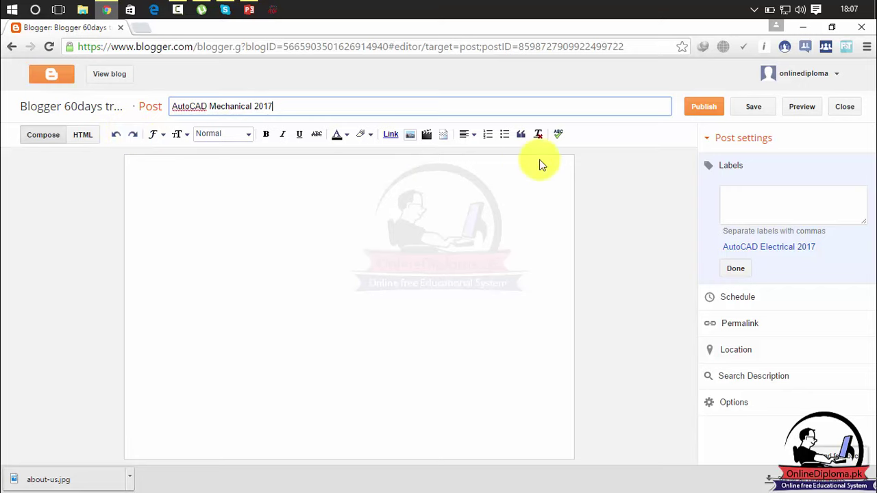
- Copy the post title "AutoCAD Mechanical 2017" into the post's labels
click(741, 205)
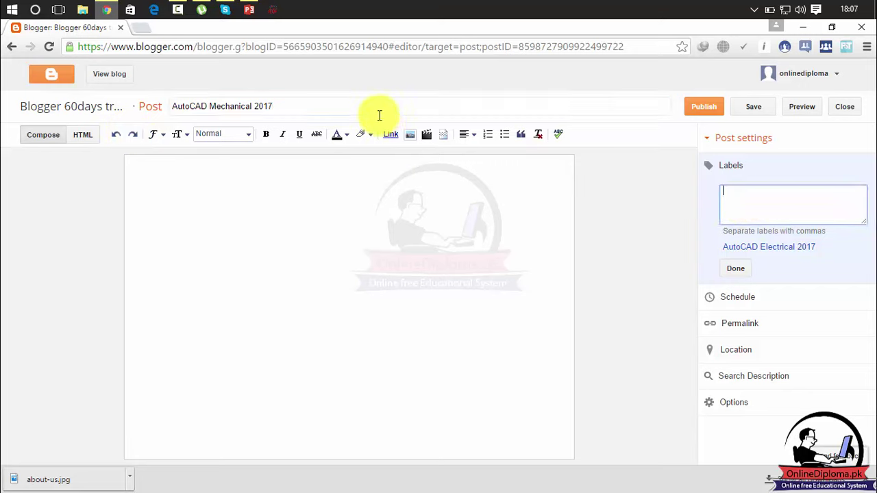
drag(370, 106, 162, 117)
key(ctrl+c)
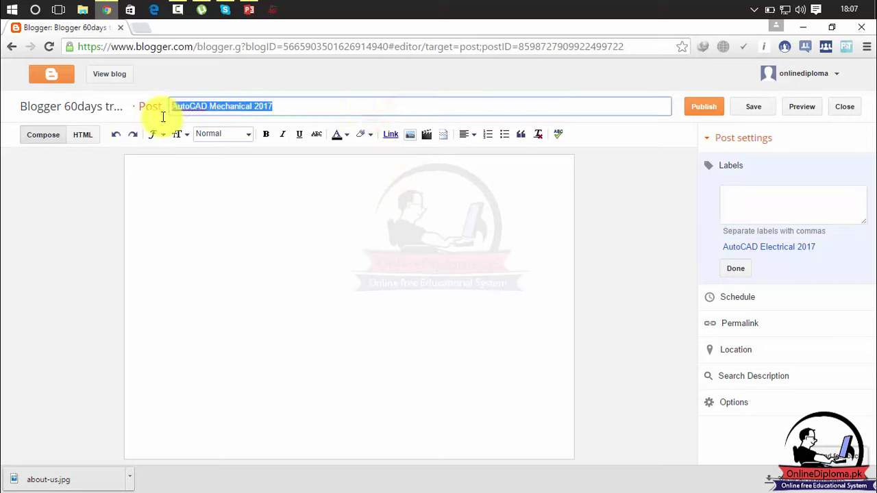
click(737, 197)
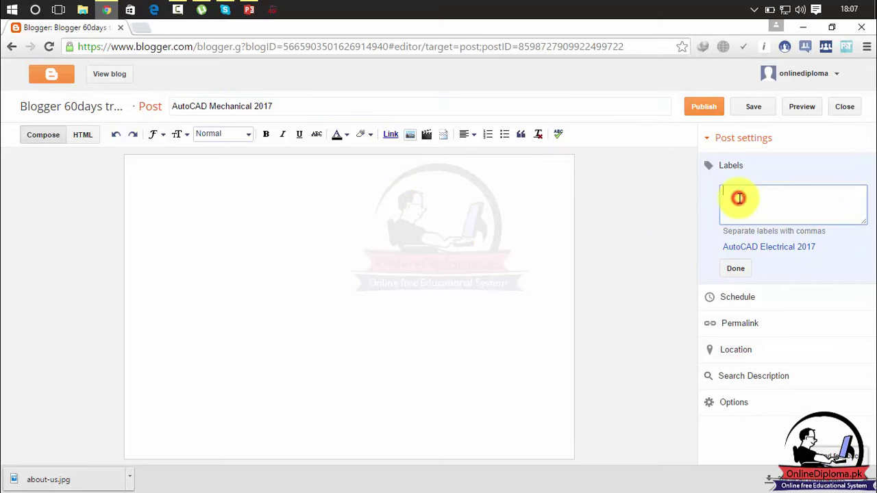
key(ctrl+v)
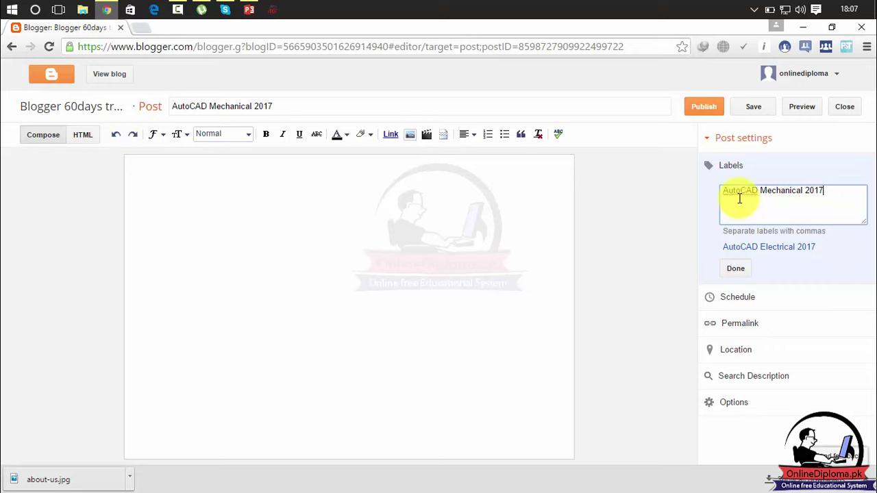
- Retitle the post "Mechanical Lesson 06"
triple_click(316, 107)
text(Lesson no)
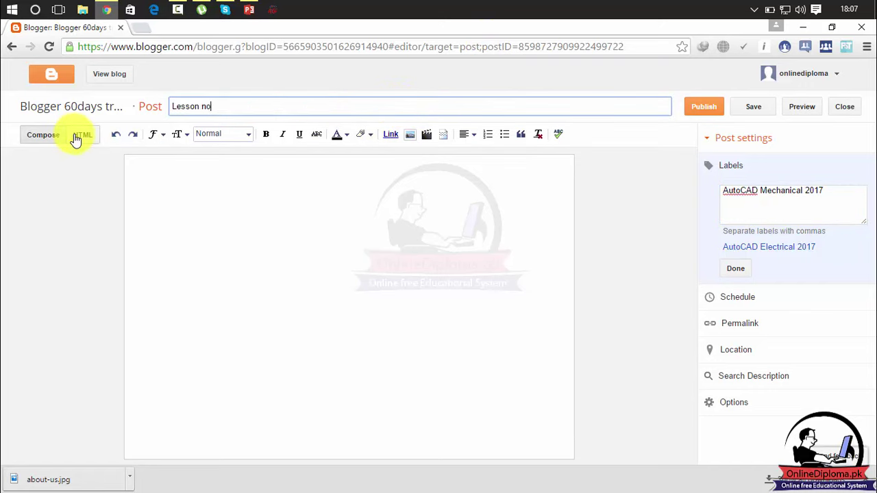
key(BackSpace)
key(BackSpace)
key(BackSpace)
key(BackSpace)
key(BackSpace)
key(BackSpace)
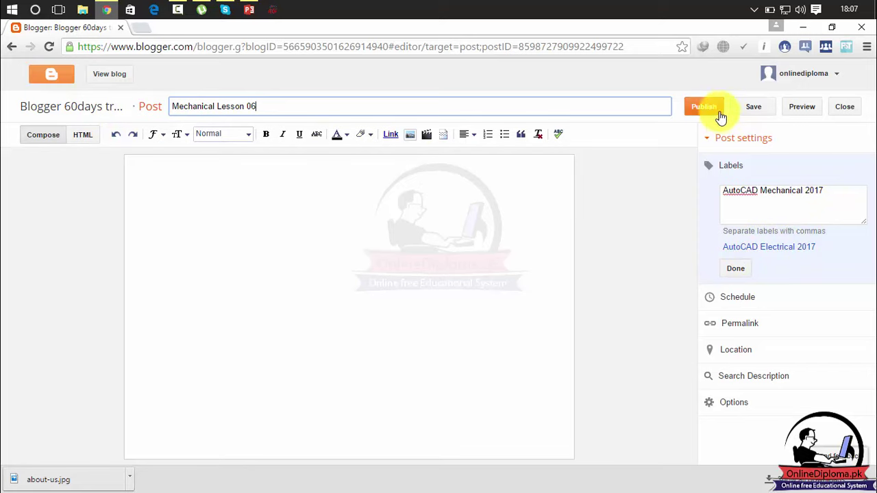
- Open Google in a new browser tab and search for "mechanical engineering"
click(406, 201)
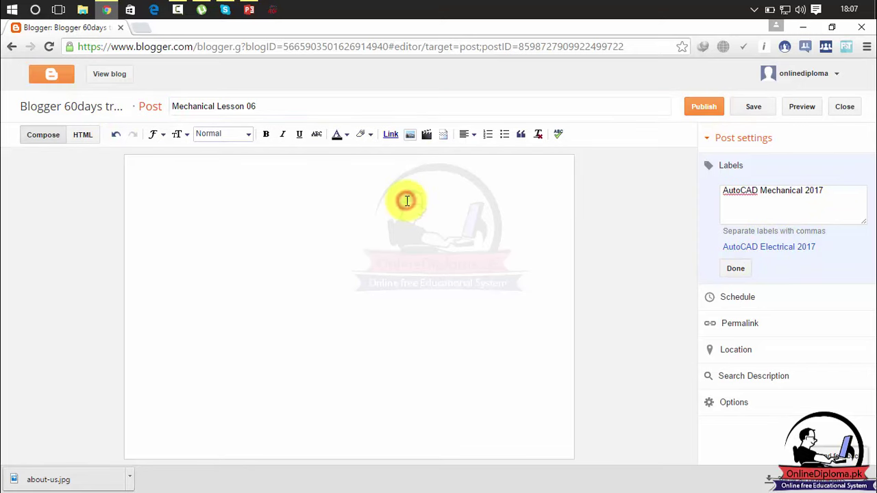
click(142, 30)
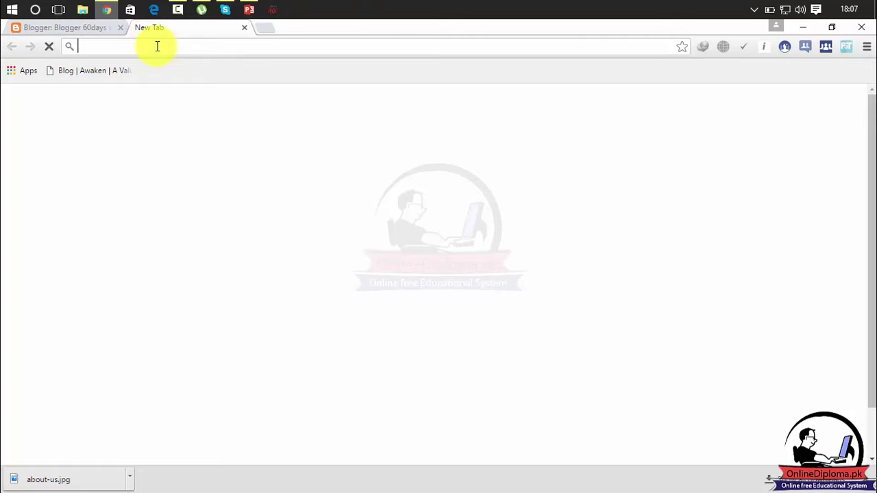
text(google)
key(Return)
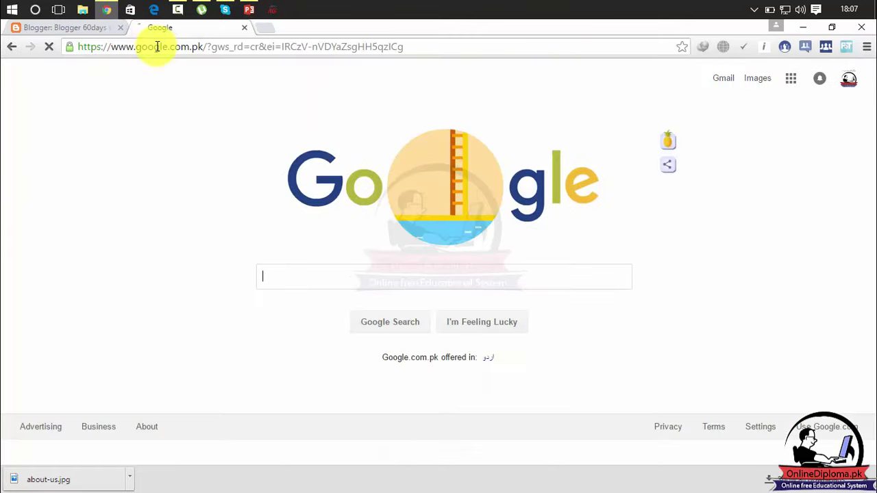
text(mech)
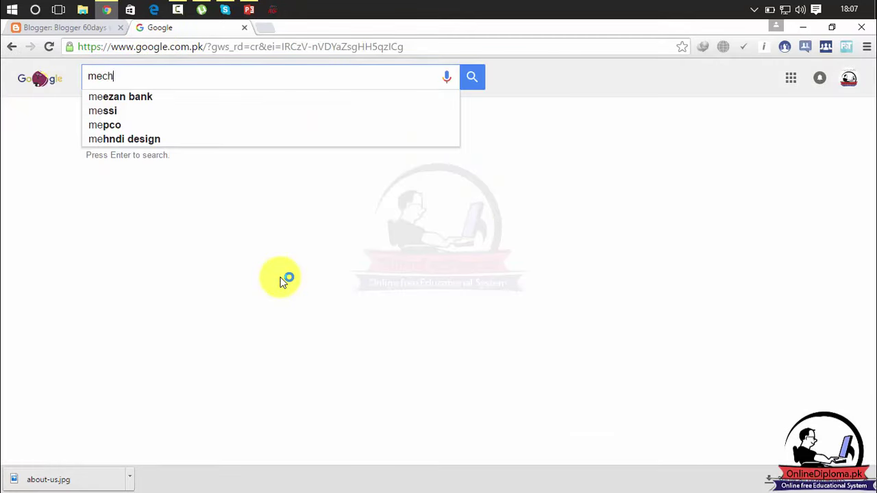
text(anical engineering)
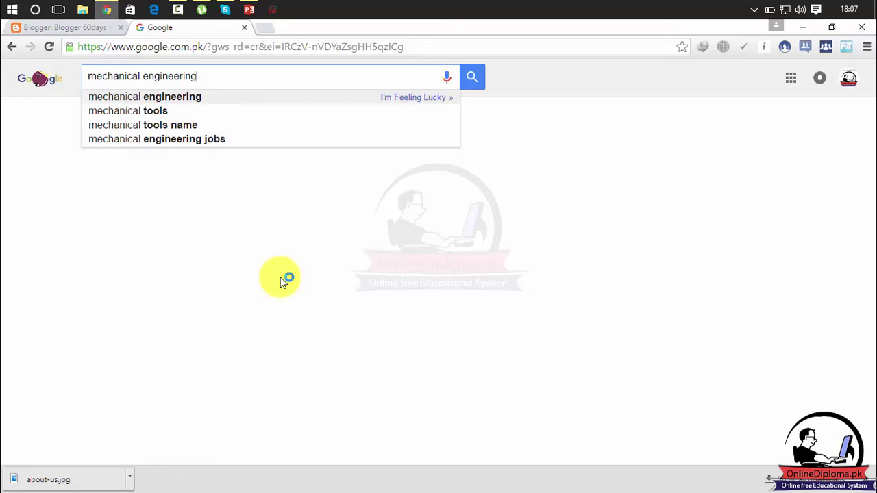
key(Return)
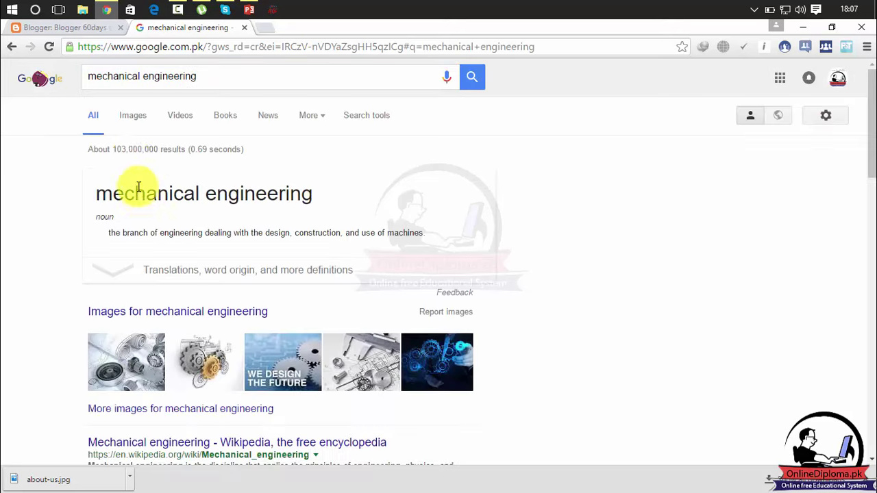
- Look through the mechanical engineering search results and open Columbia's article "What is Mechanical Engineering?"
click(135, 115)
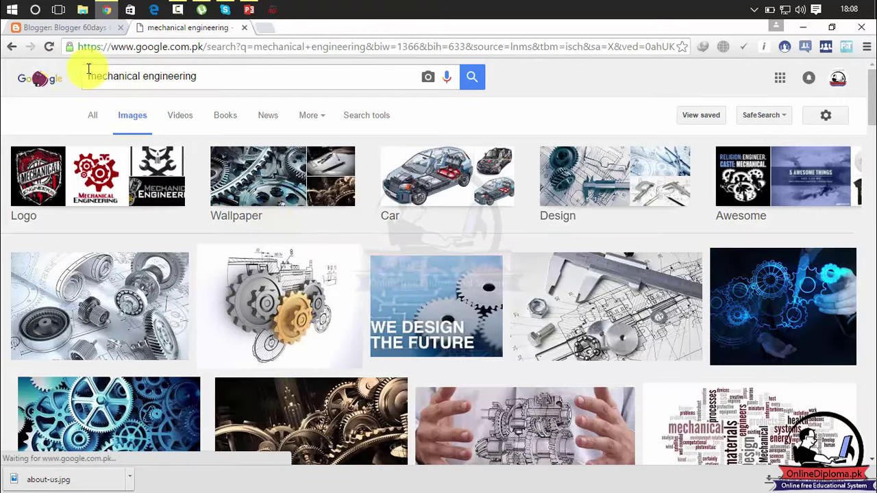
click(98, 116)
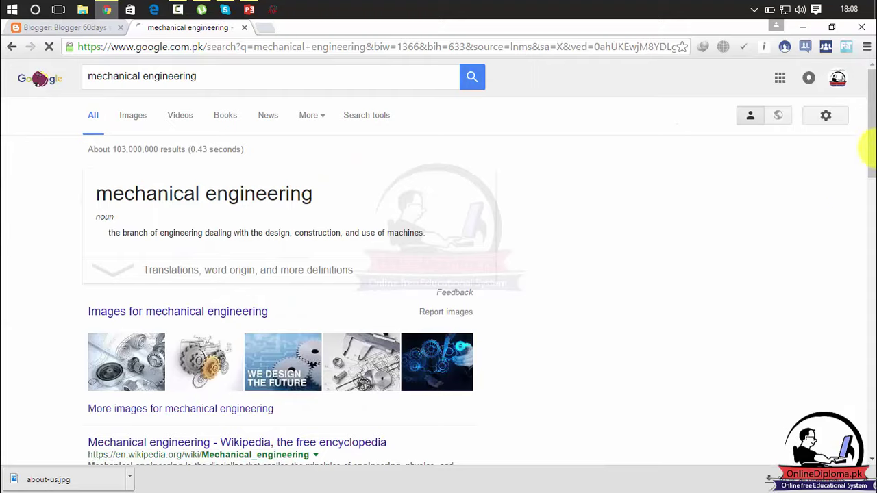
drag(871, 132, 845, 225)
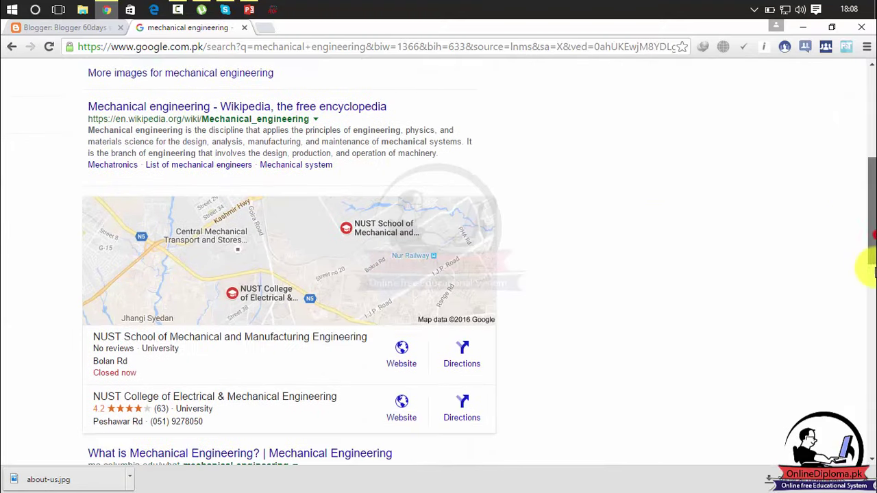
scroll(724, 264, down, 4)
click(348, 205)
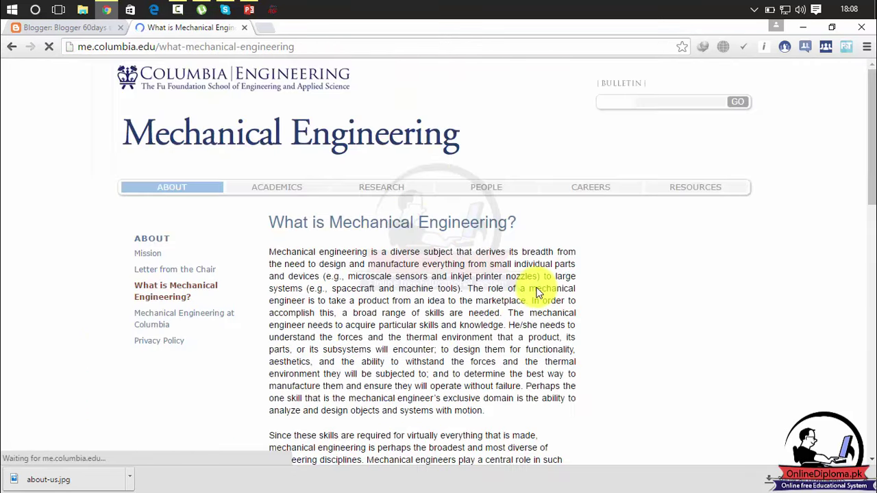
- Copy the Columbia article's heading and first two paragraphs into the body of the Mechanical Lesson 06 post in Blogger
drag(495, 410, 275, 254)
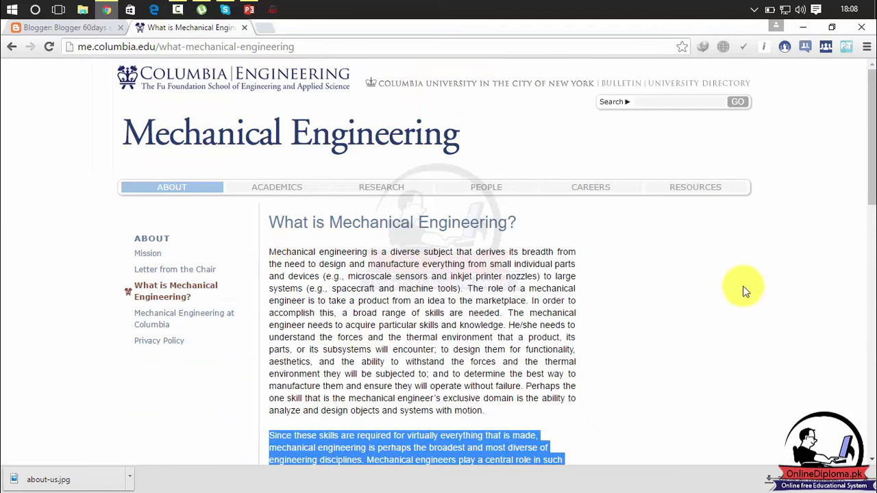
drag(871, 185, 760, 230)
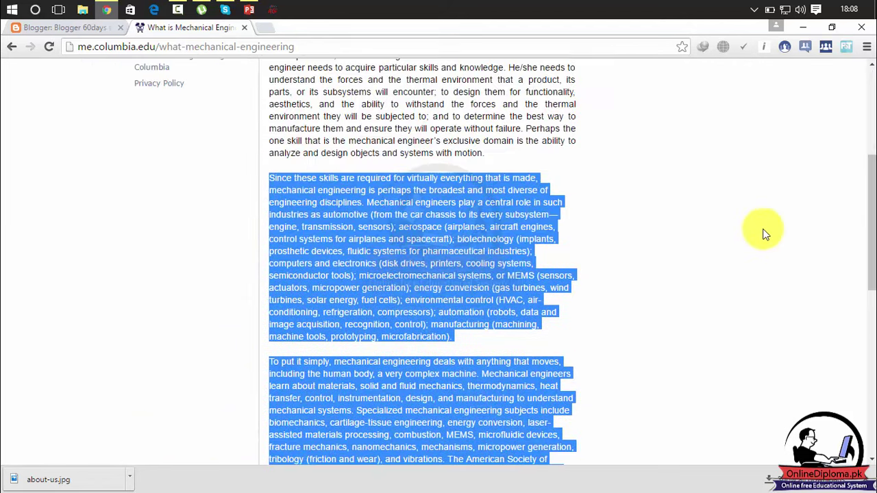
click(454, 336)
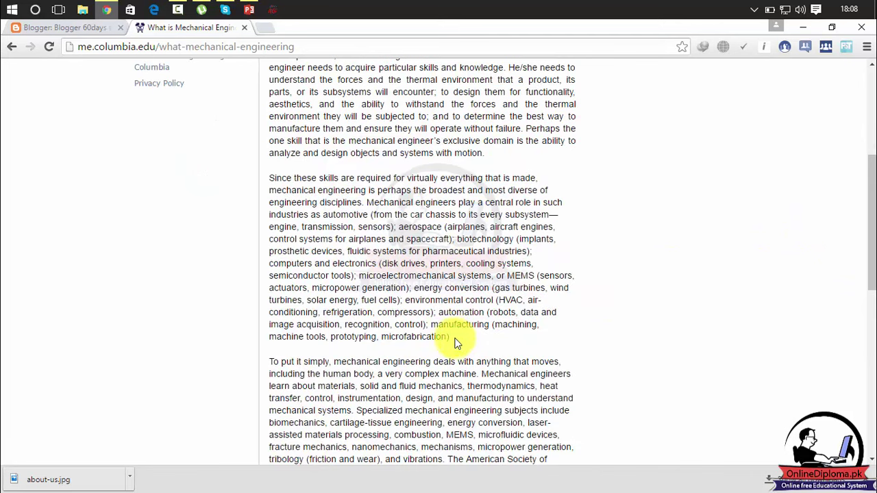
drag(450, 336, 385, 281)
drag(269, 82, 273, 223)
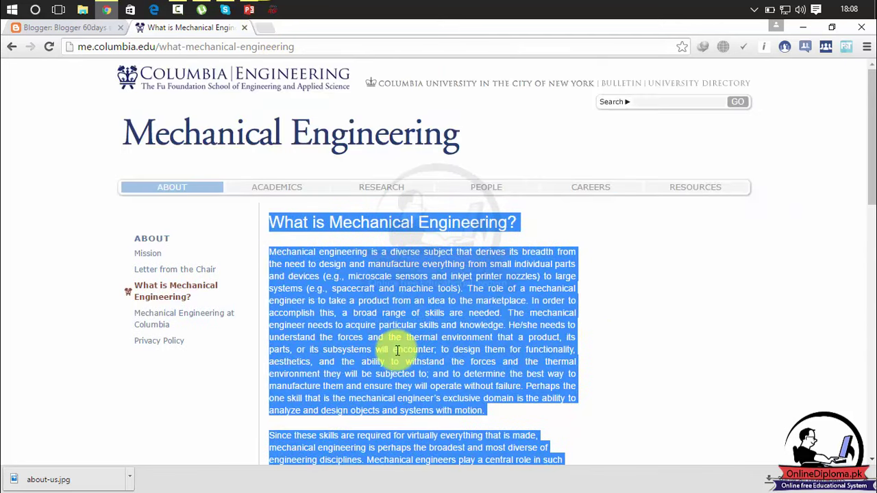
click(88, 30)
key(ctrl+v)
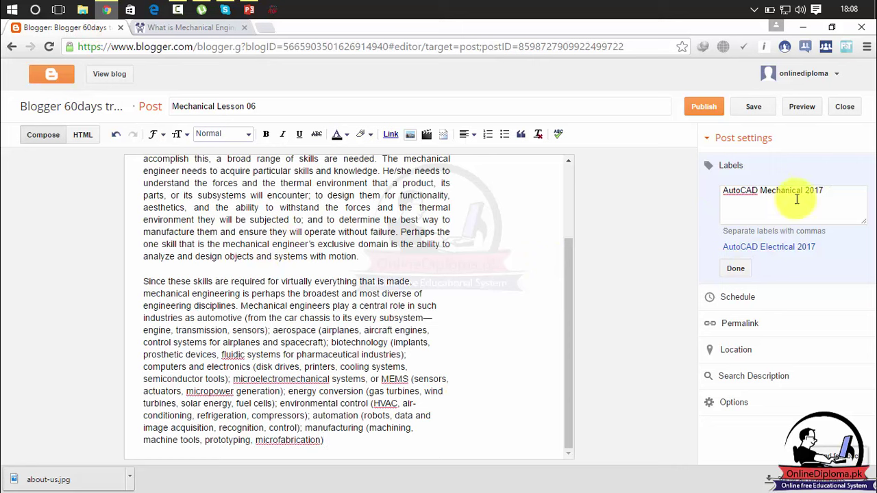
- Give the post the custom permalink mechanical-lesson-06 and publish it
click(740, 323)
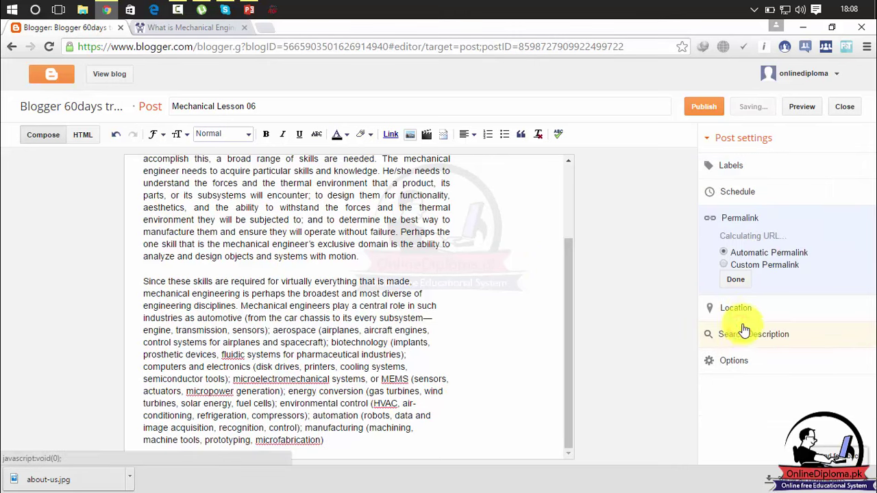
click(725, 275)
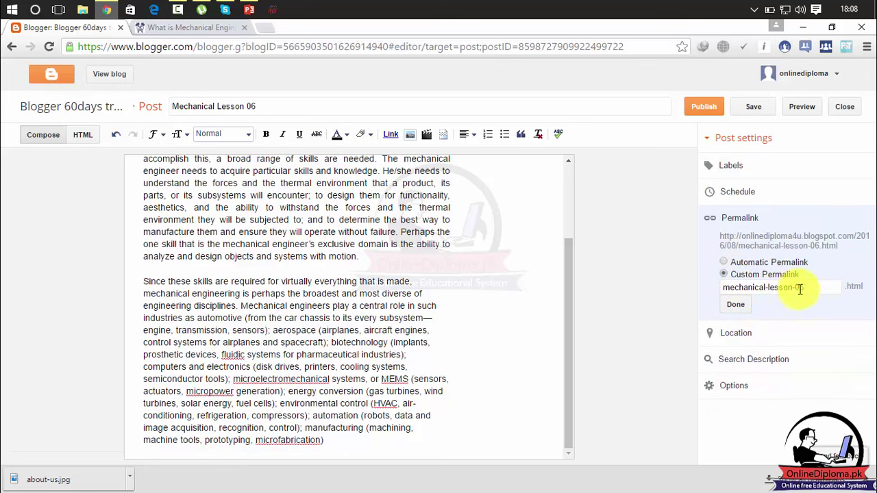
click(730, 306)
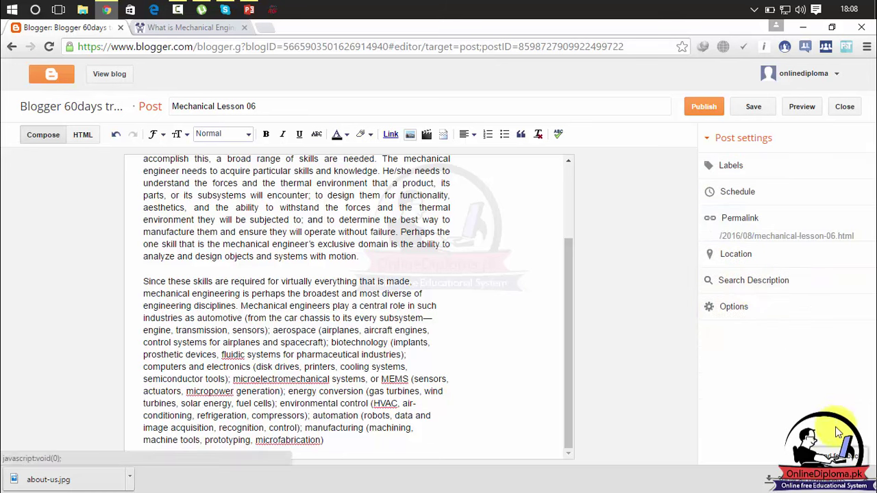
click(744, 109)
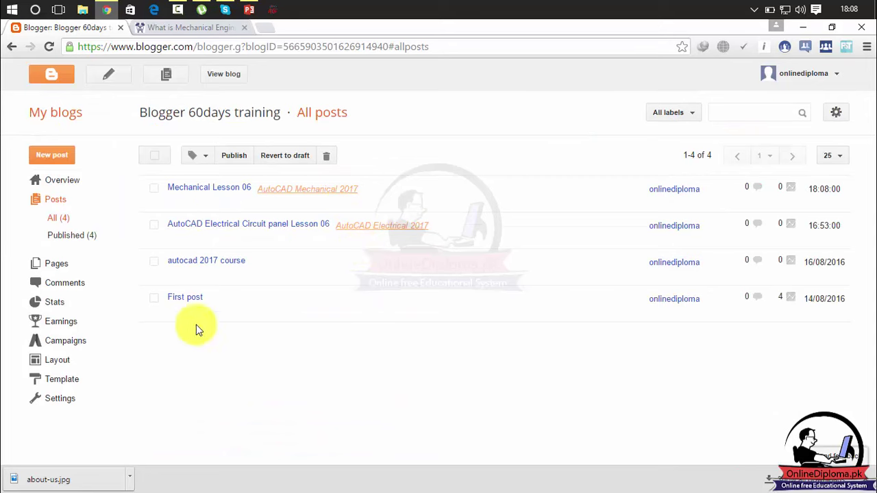
- Add the new label "Graphic designing" to the post "First post"
click(154, 298)
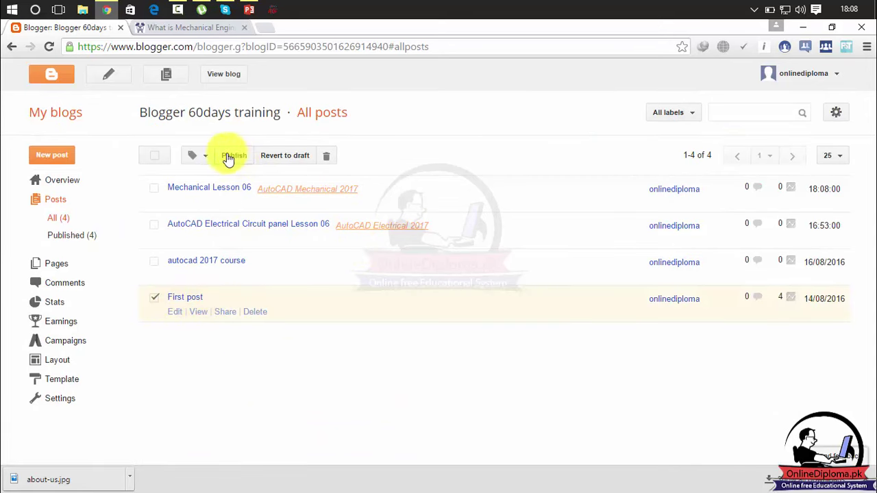
click(196, 156)
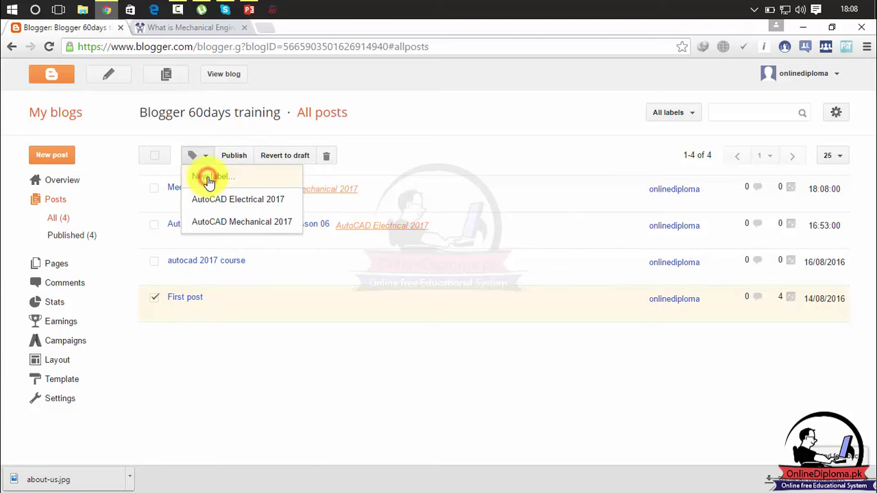
click(208, 178)
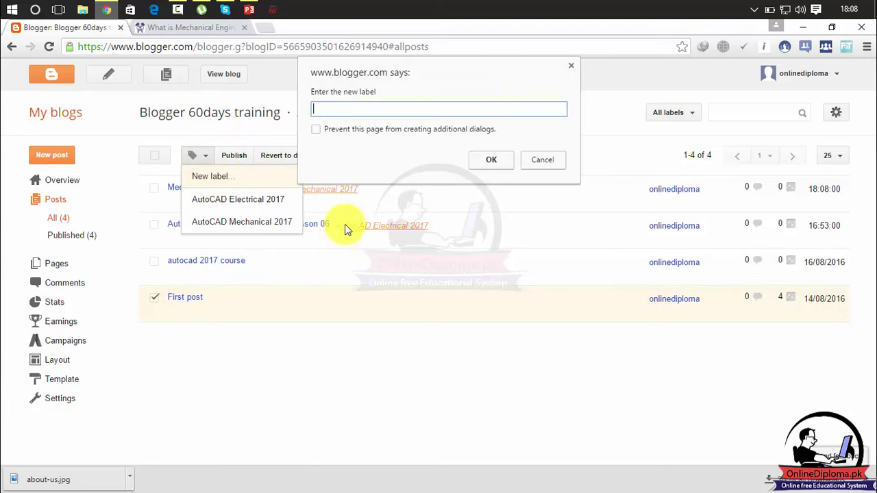
text(Graphic designing)
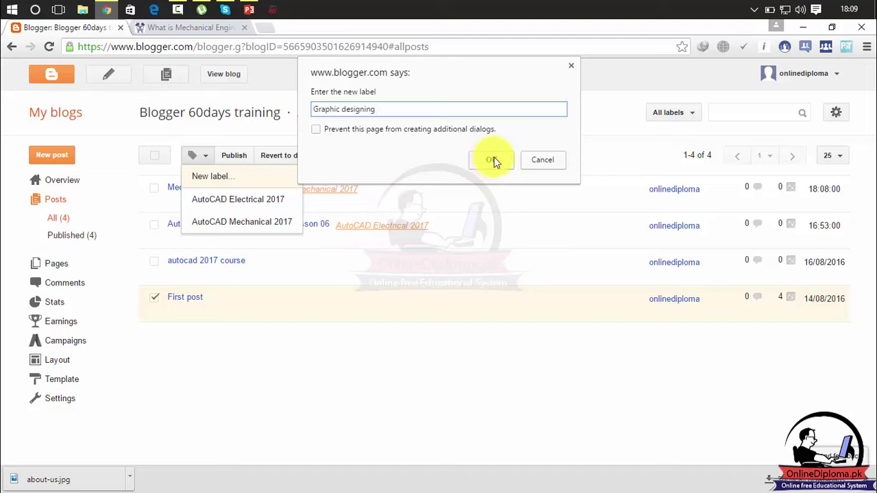
click(493, 159)
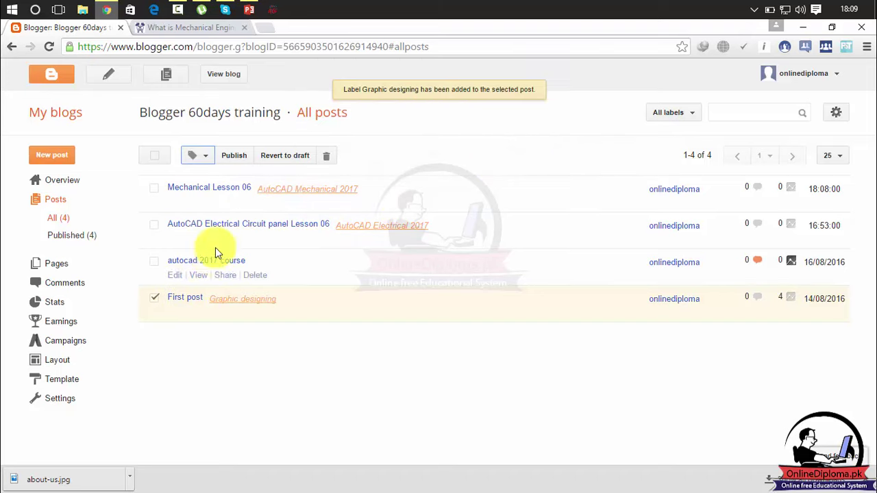
- Add a second new label, "Web Designing", to the post "First post"
click(198, 155)
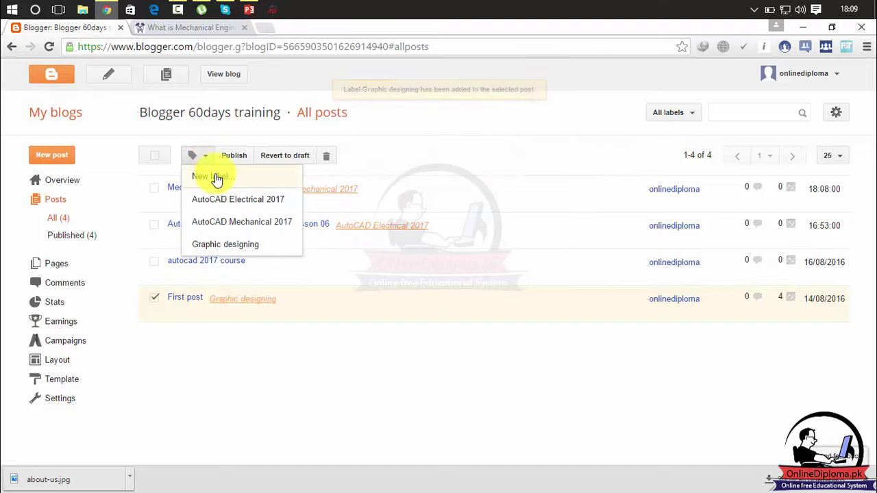
click(215, 177)
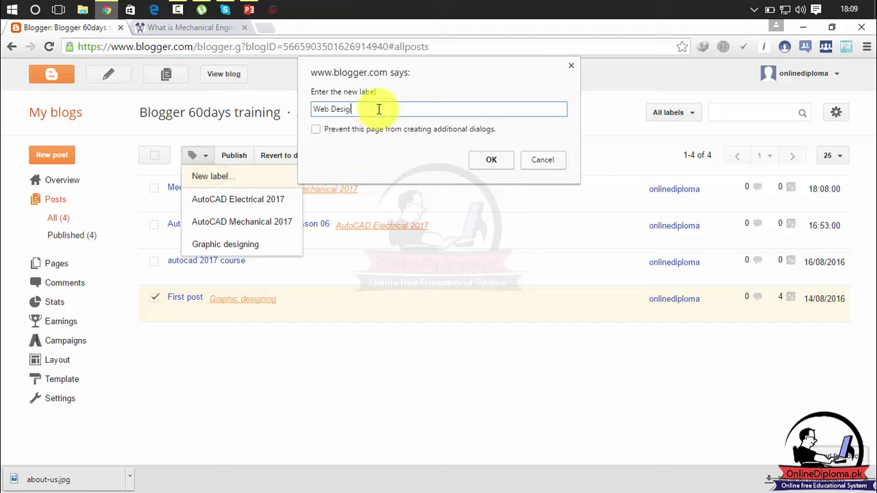
click(485, 158)
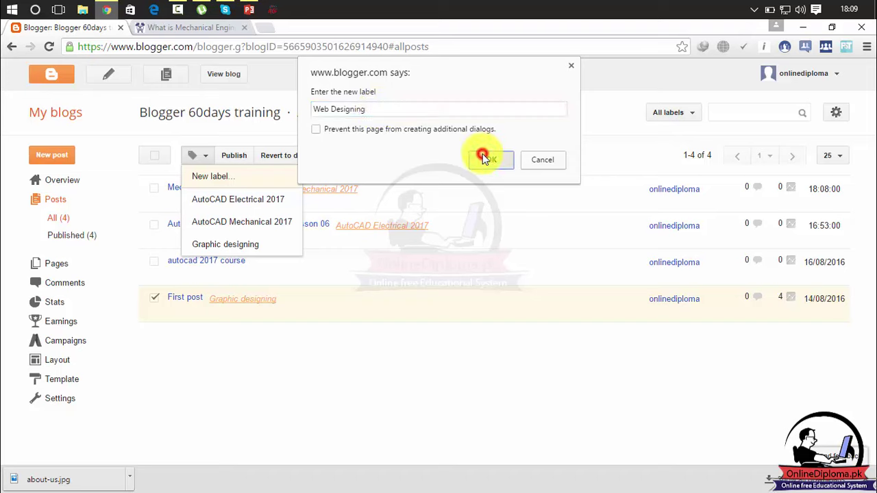
click(285, 365)
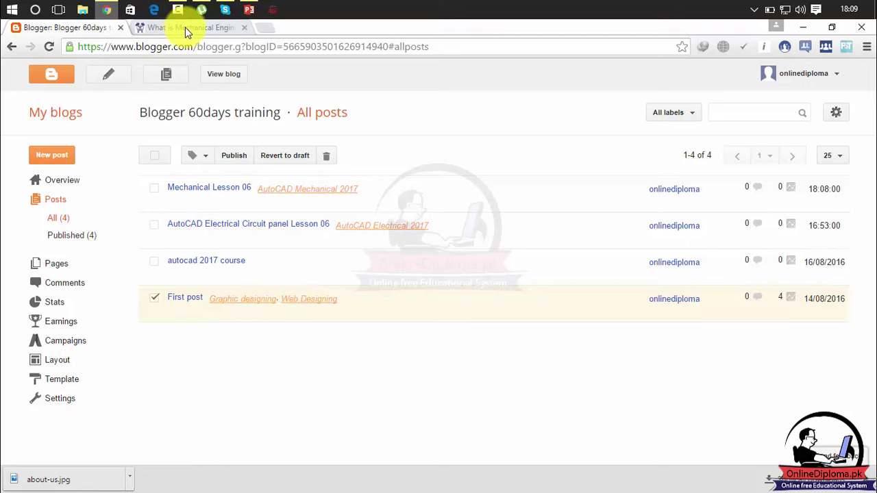
- View the live blog and open the posts labelled Graphic designing from the labels under First post
click(224, 74)
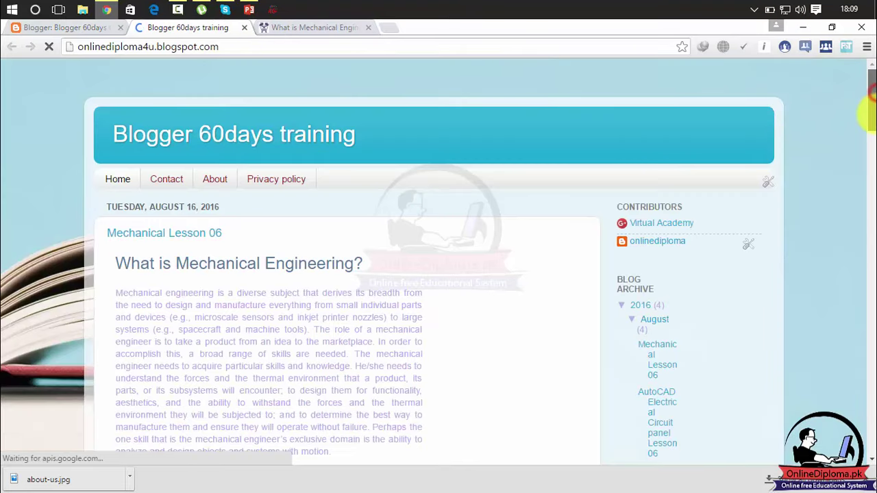
drag(869, 98, 869, 432)
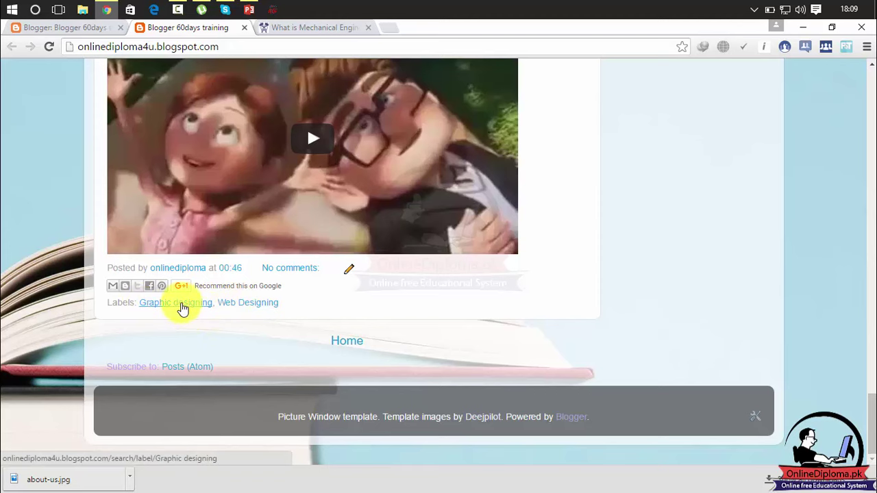
click(182, 307)
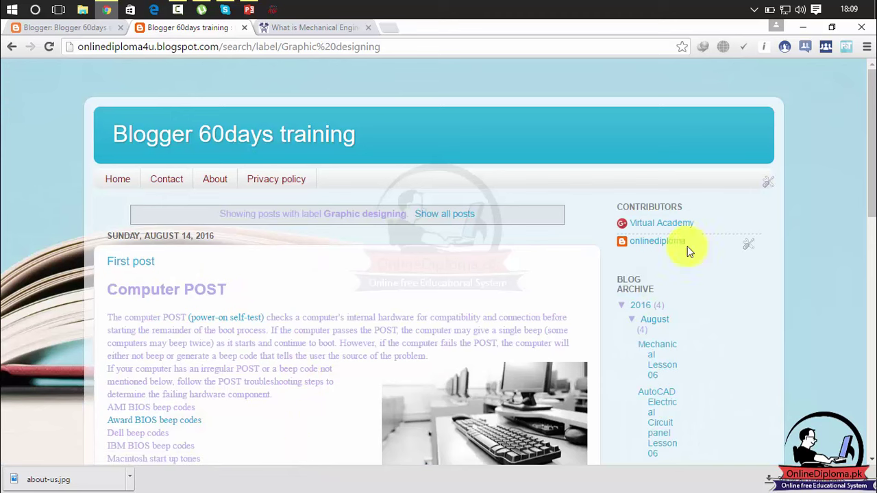
drag(870, 179, 859, 130)
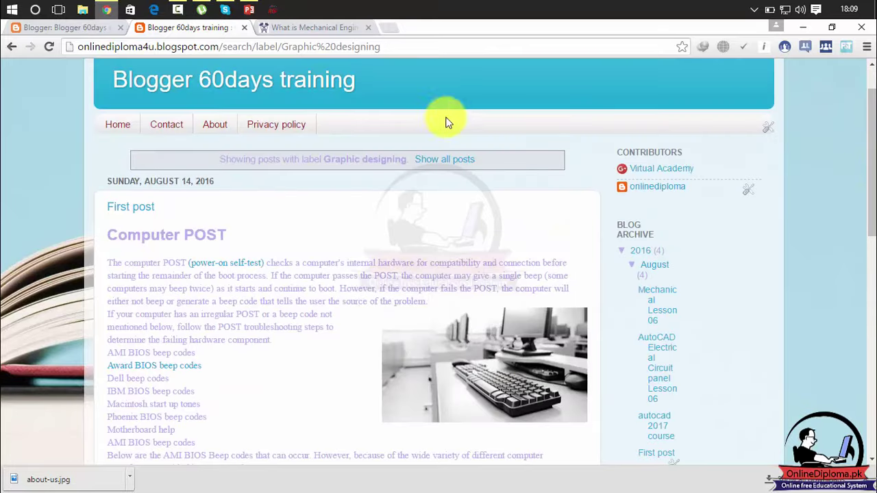
- Return to the blog's home page, open the posts labelled AutoCAD Electrical 2017, and look through them
click(115, 125)
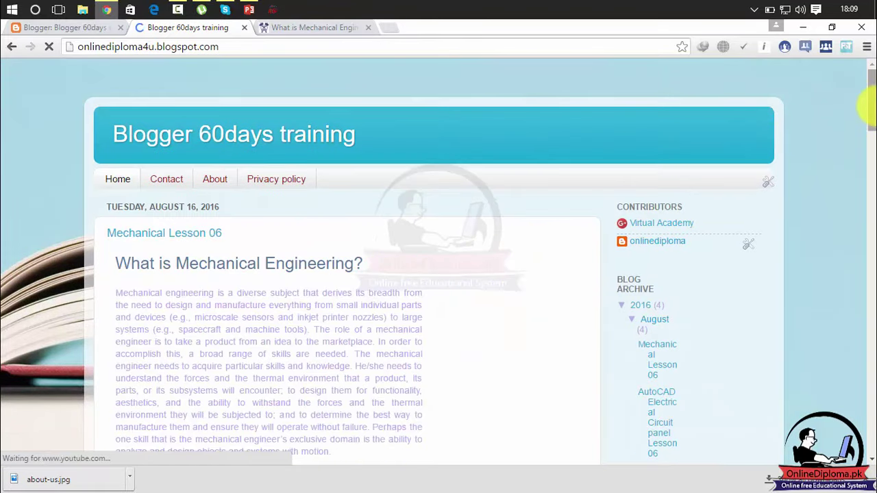
drag(868, 104, 872, 333)
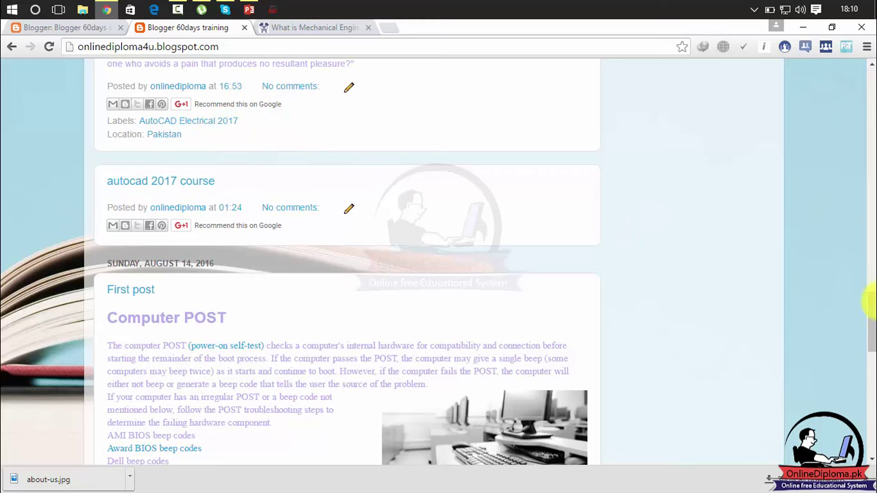
mouse_move(871, 303)
mouse_down()
mouse_move(868, 76)
mouse_move(870, 370)
mouse_move(869, 308)
mouse_up()
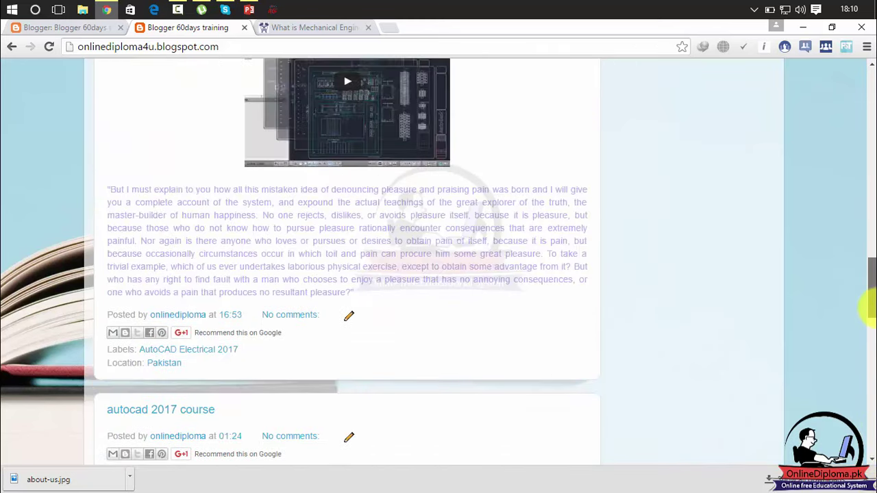
click(220, 352)
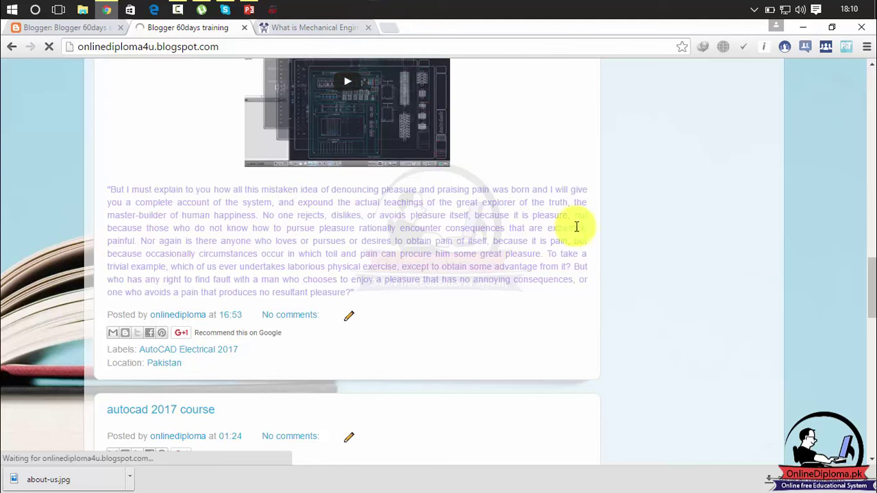
drag(870, 259, 871, 427)
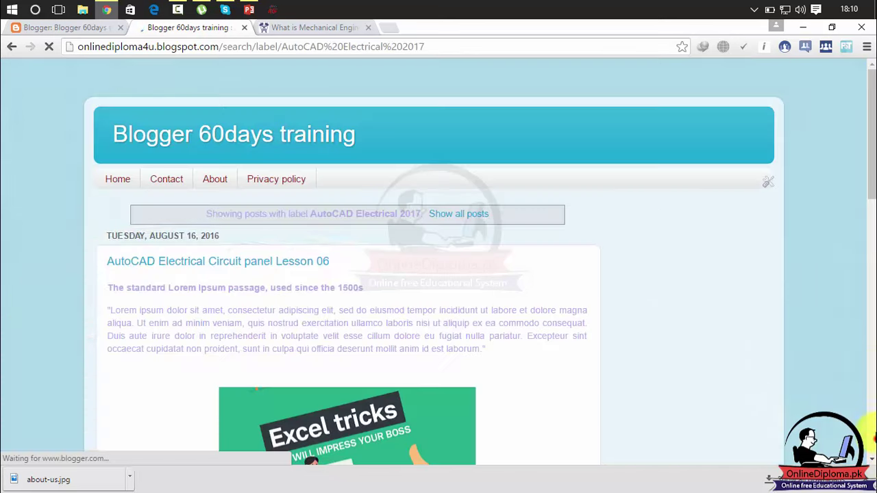
drag(871, 425, 864, 146)
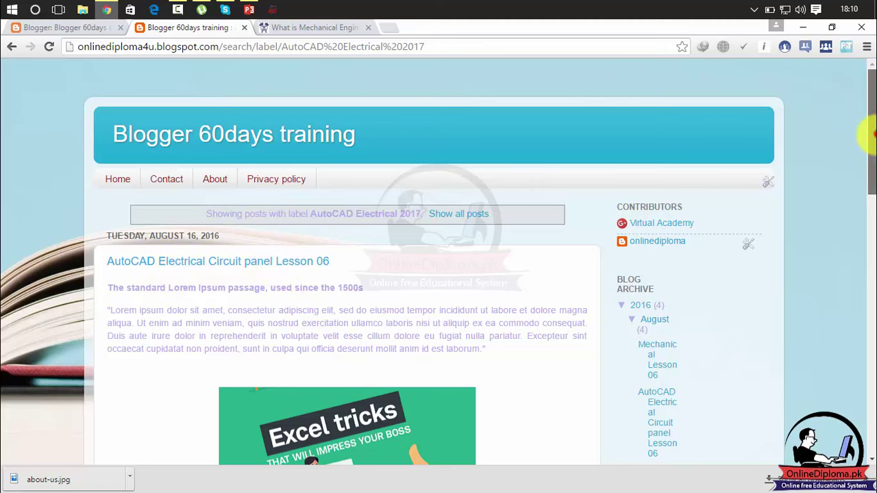
drag(868, 134, 872, 452)
drag(871, 356, 871, 75)
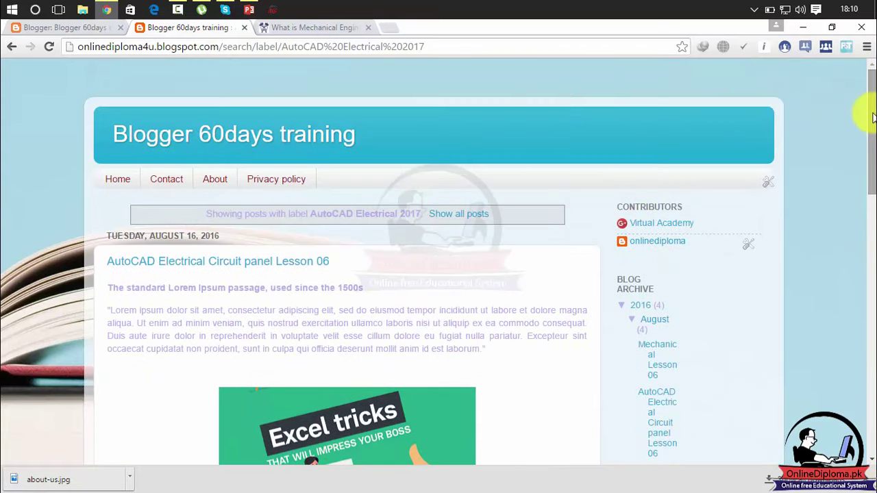
- Return to the blog's home page, open the posts labelled AutoCAD Mechanical 2017, and check the Mechanical Lesson 06 post
click(117, 181)
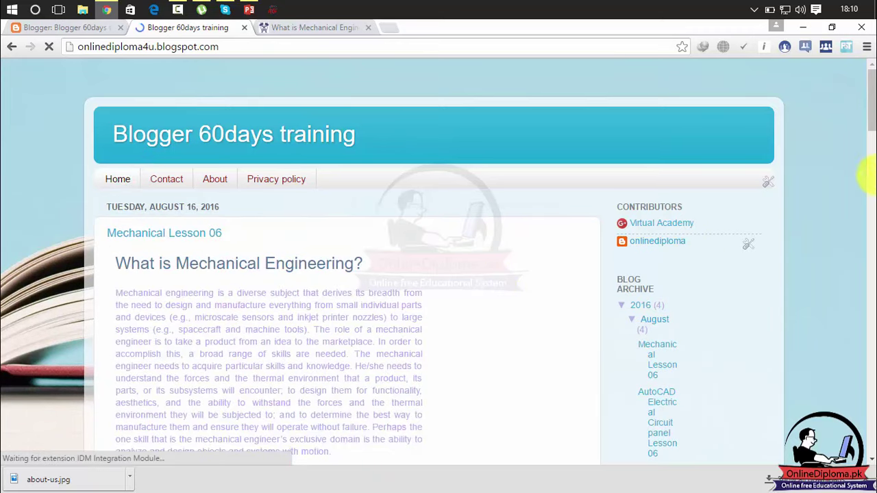
drag(869, 106, 873, 161)
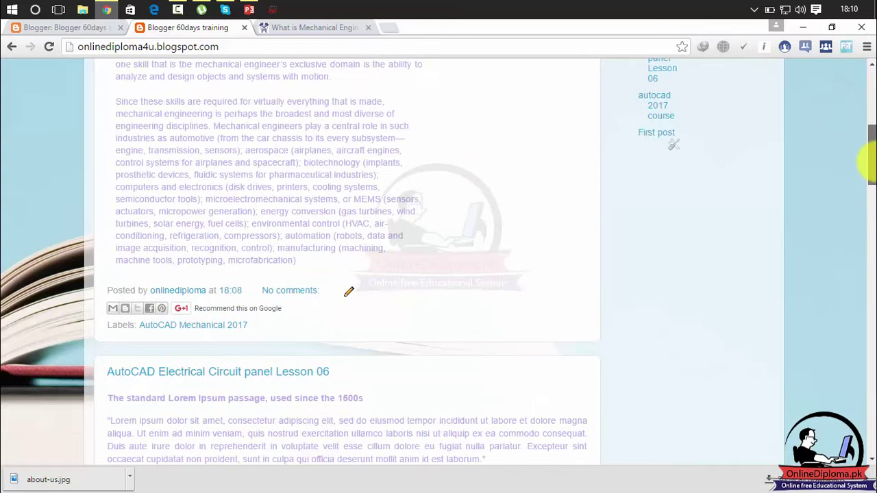
click(227, 329)
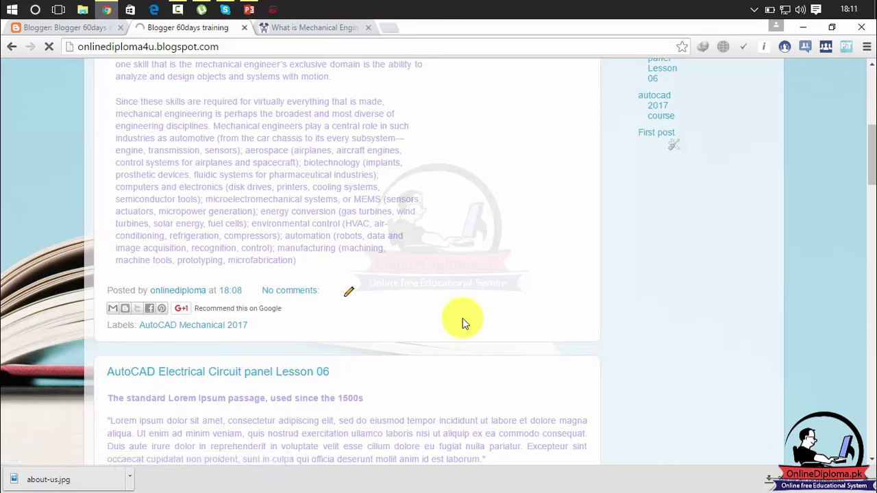
scroll(870, 145, up, 6)
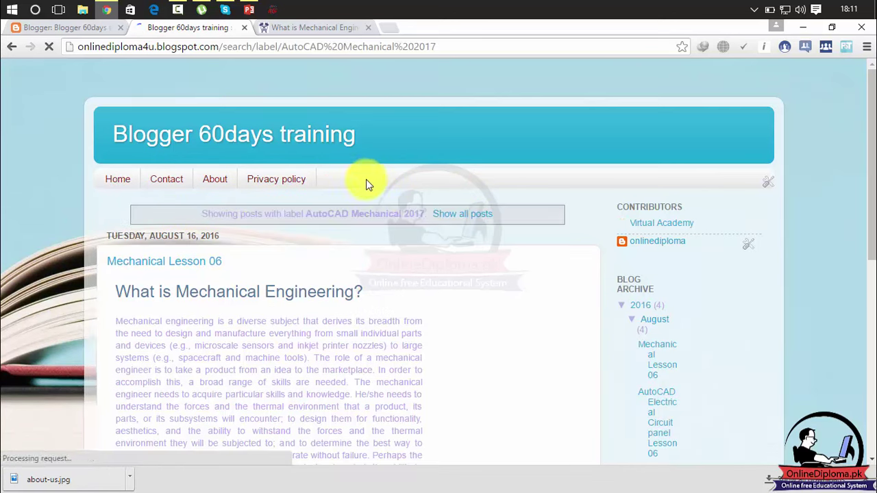
mouse_move(869, 145)
mouse_down()
mouse_move(871, 342)
mouse_move(870, 137)
mouse_up()
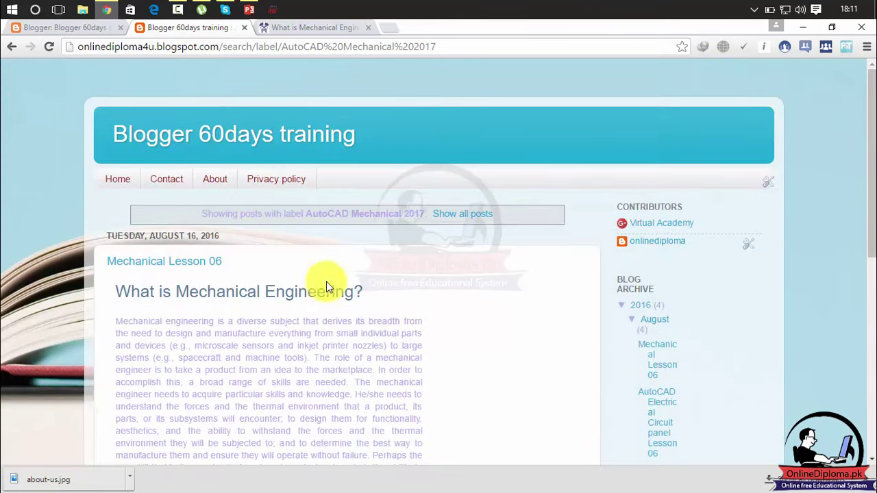
drag(363, 292, 175, 294)
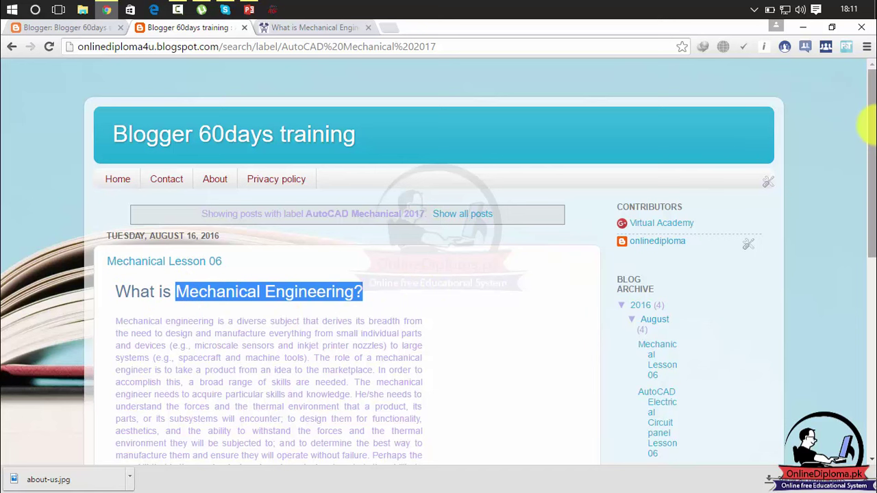
drag(868, 127, 873, 43)
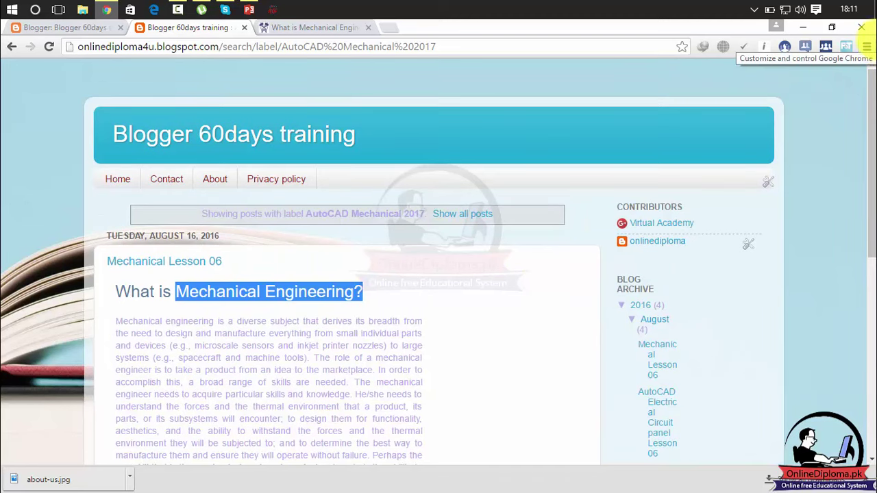
click(866, 46)
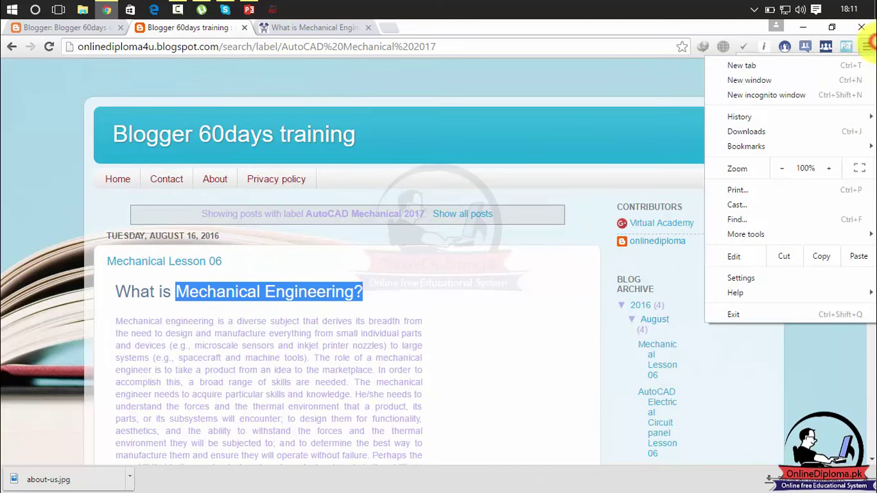
click(695, 24)
- Look through the AutoCAD Mechanical 2017 label page, checking the blog archive and the label beneath the Mechanical Lesson 06 post
drag(871, 109, 870, 199)
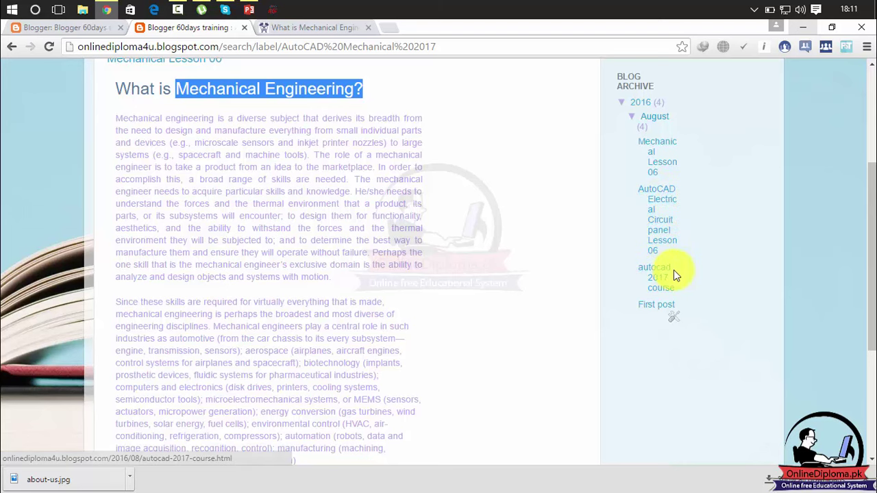
drag(872, 206, 873, 378)
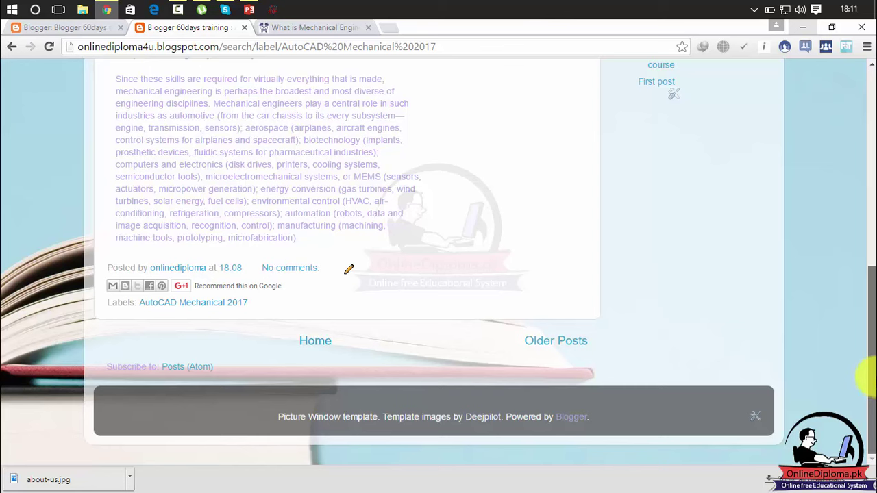
drag(871, 377, 873, 84)
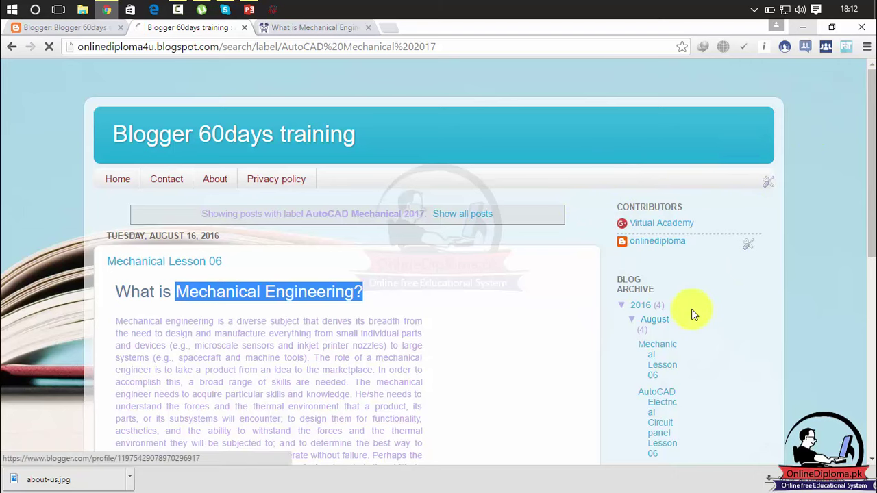
mouse_move(875, 132)
mouse_down()
mouse_move(871, 418)
mouse_move(863, 388)
mouse_move(869, 147)
mouse_up()
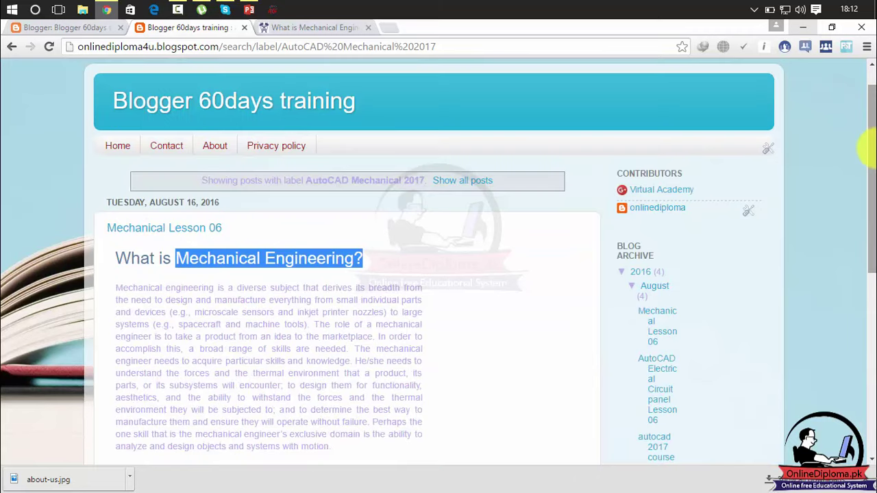